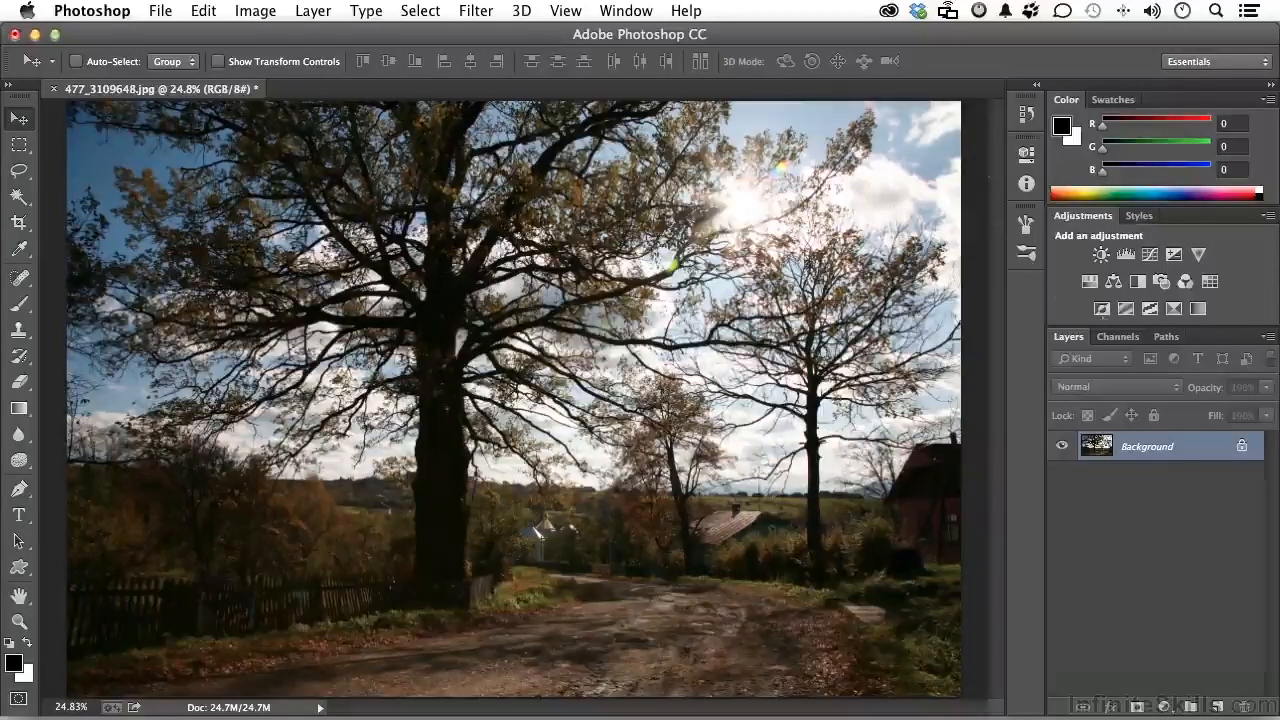
Step: Compare the Red, Green and Blue channels individually, and duplicate the Blue channel
left_click(1118, 338)
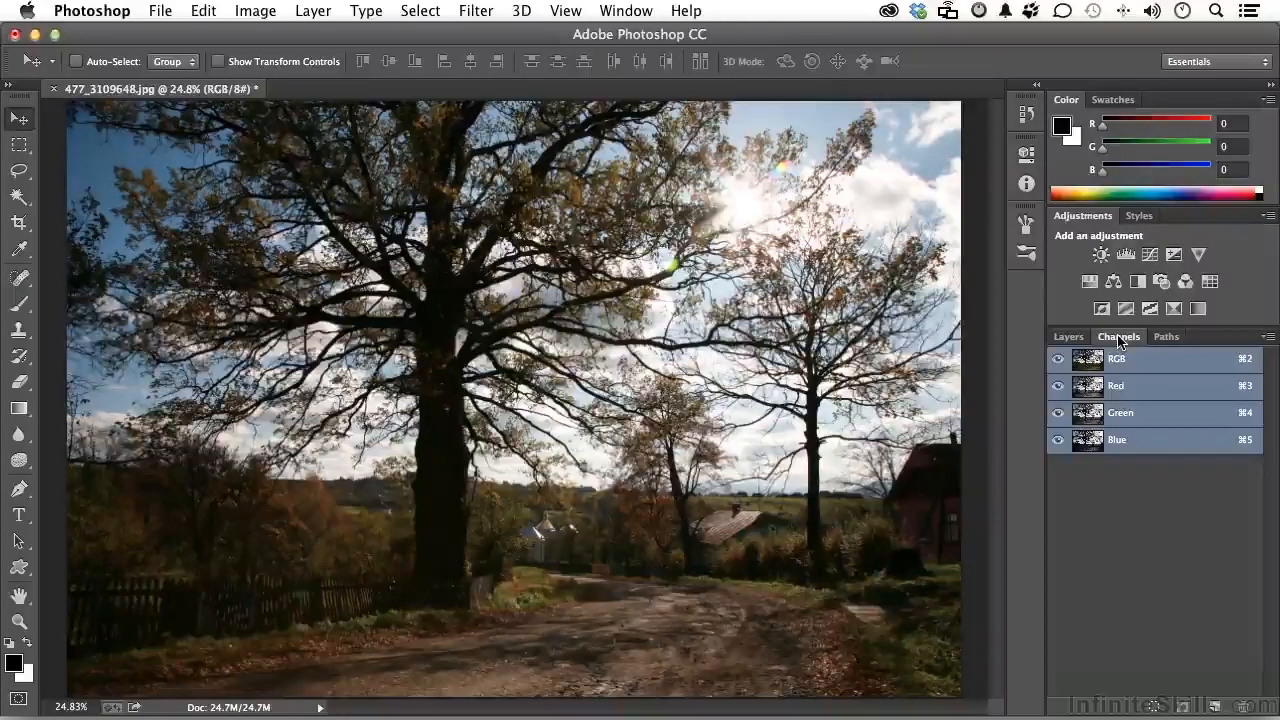
left_click(1113, 389)
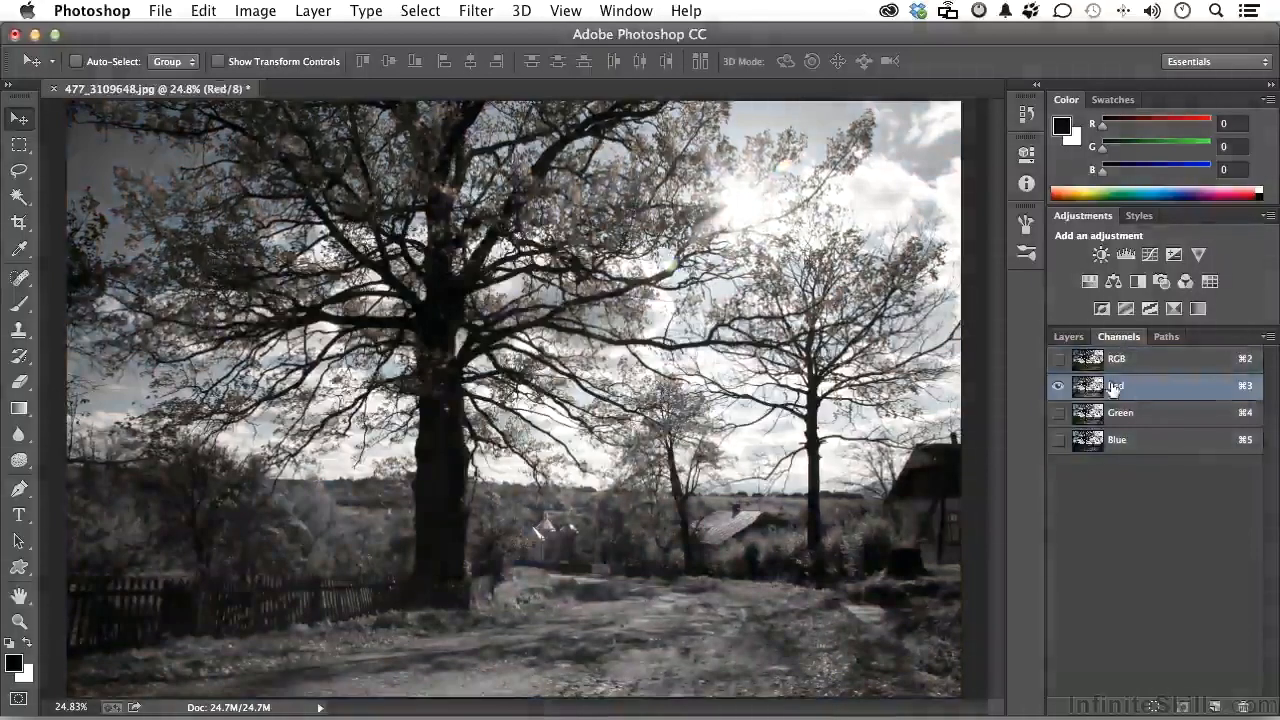
left_click(1120, 423)
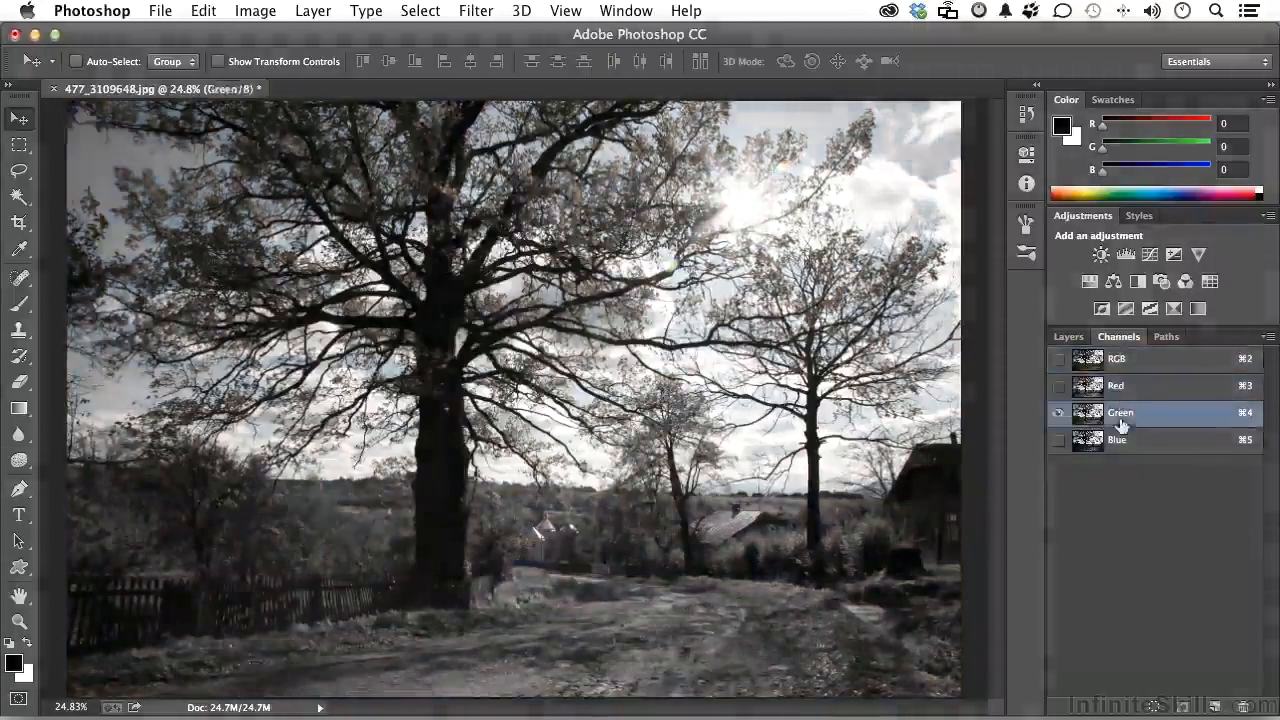
left_click(1122, 440)
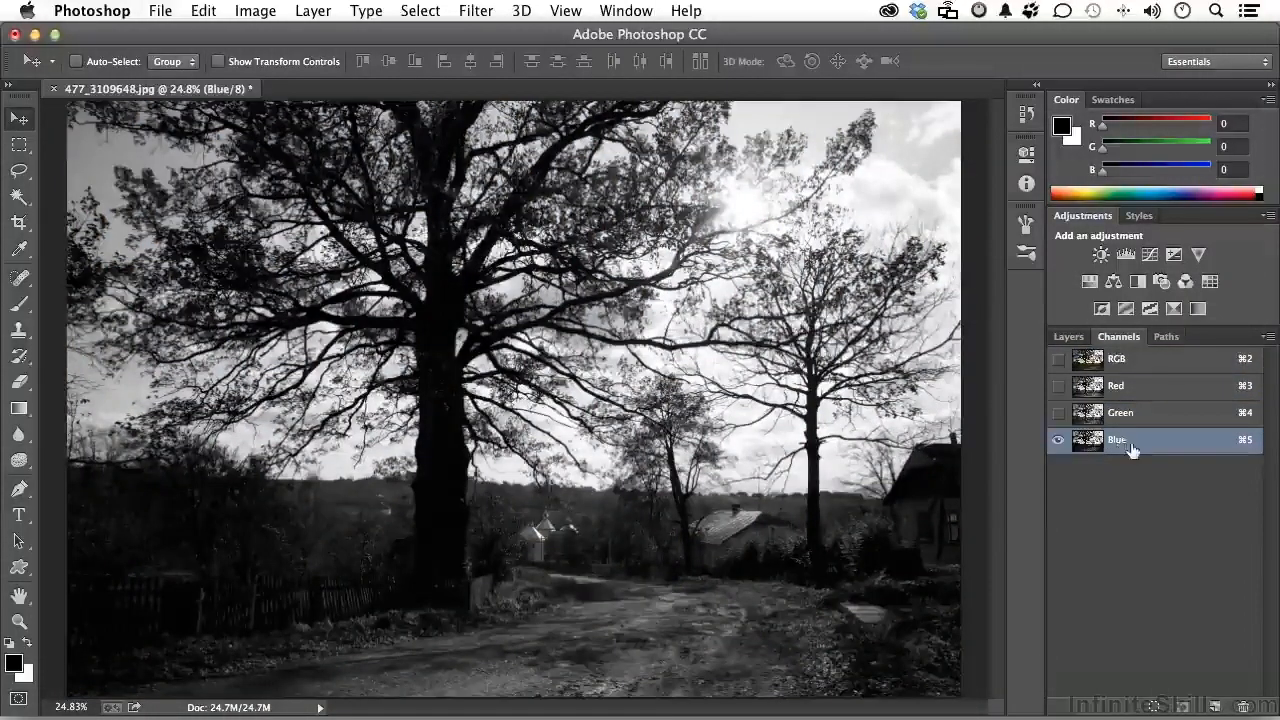
left_click_drag(1131, 450, 1216, 707)
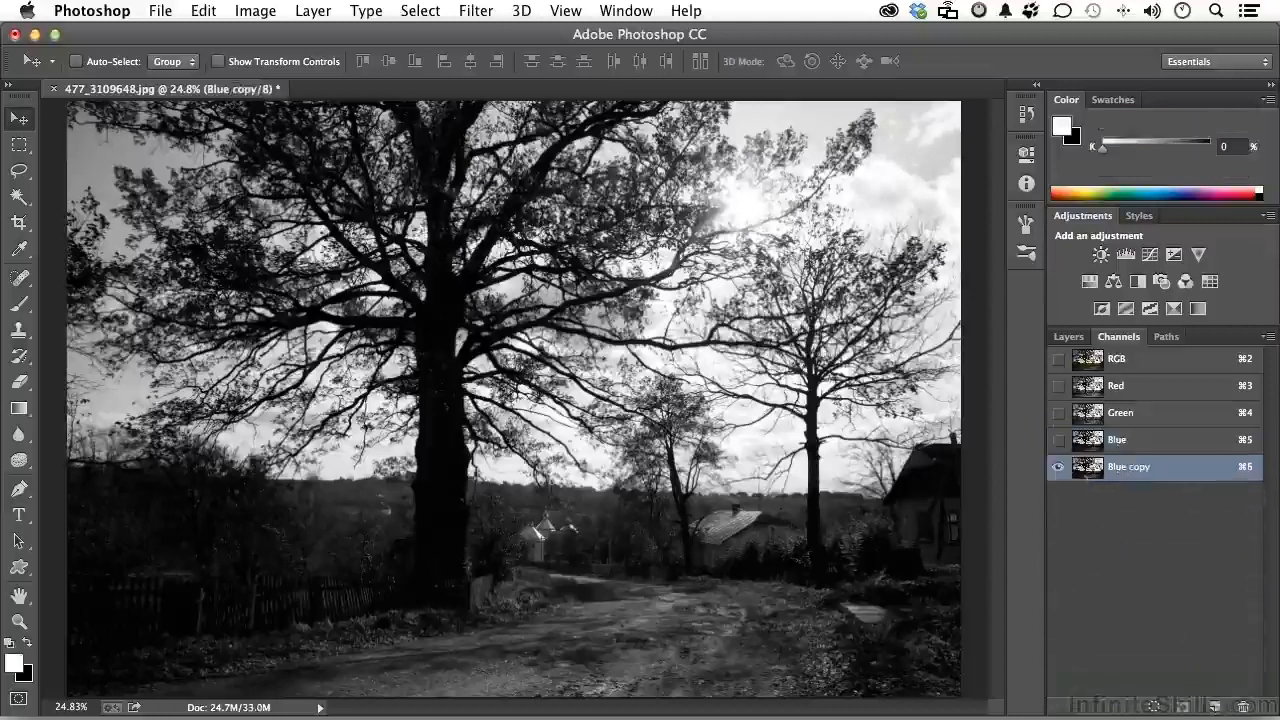
Step: Apply a contrast-boosting S-shaped Curves adjustment to the Blue copy channel, anchoring the midtones, raising the highlights and lowering the shadows to input 67, output 37
left_click(250, 12)
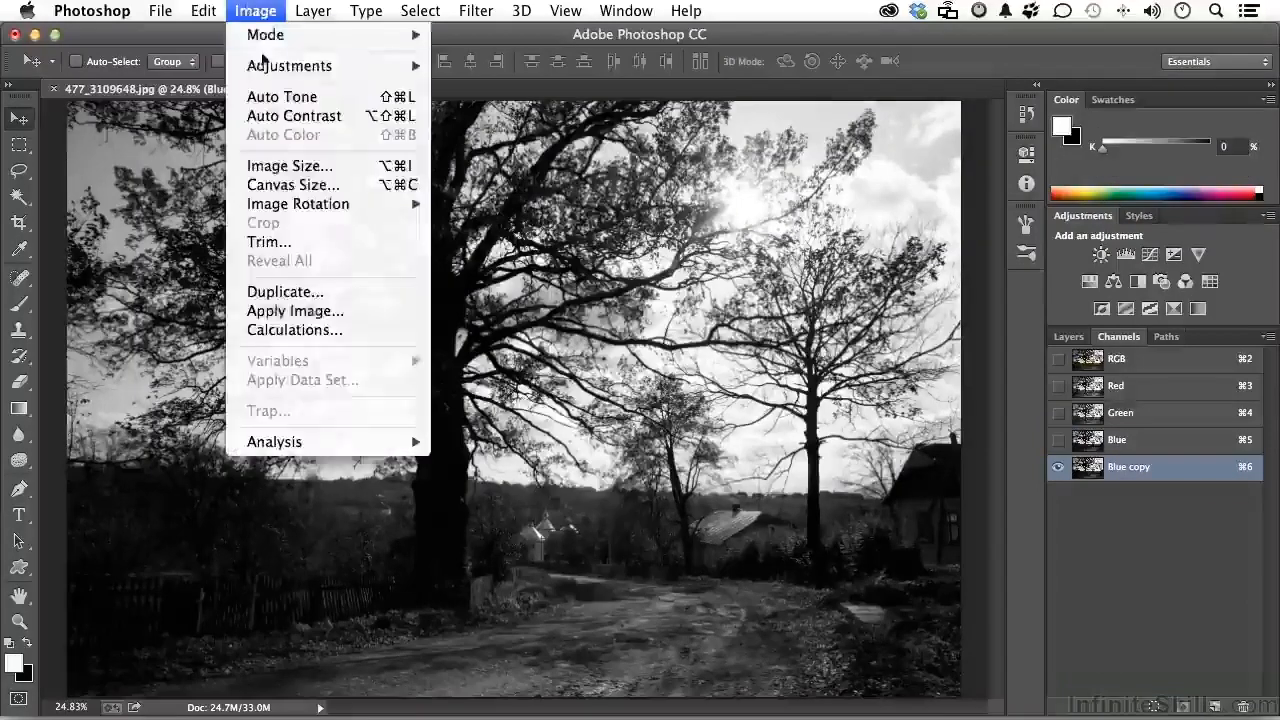
mouse_move(262, 68)
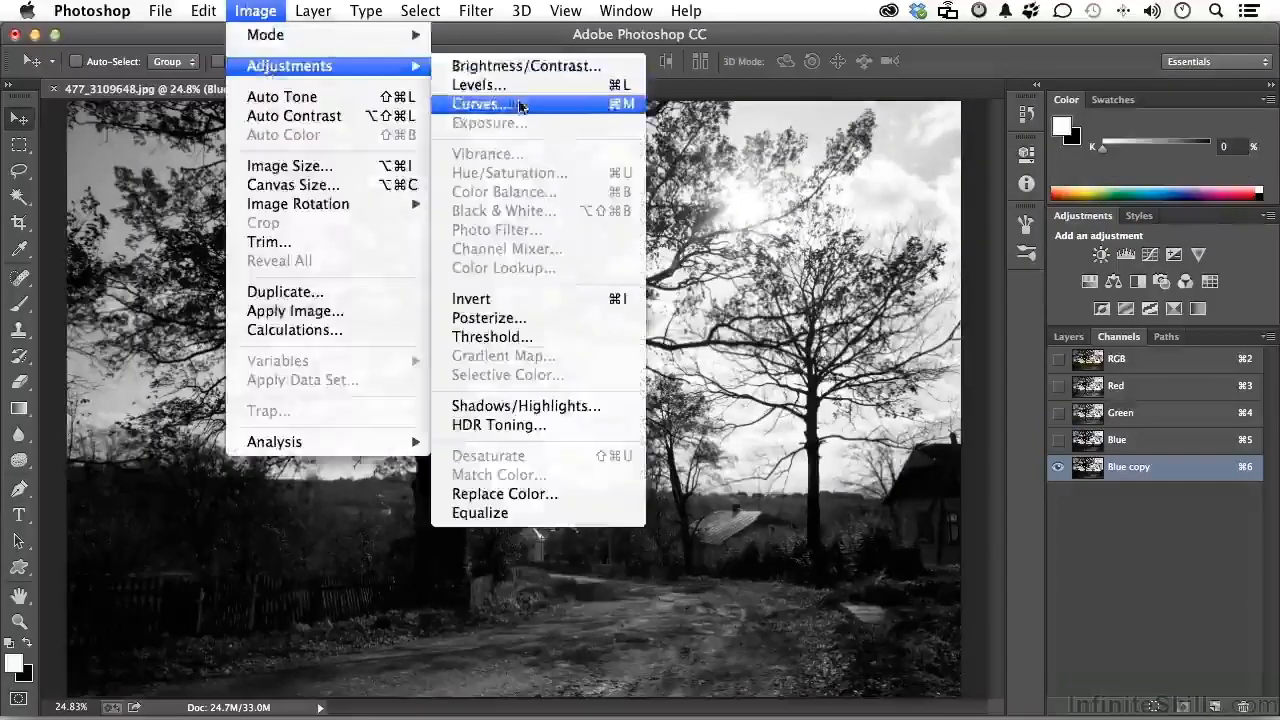
left_click(515, 103)
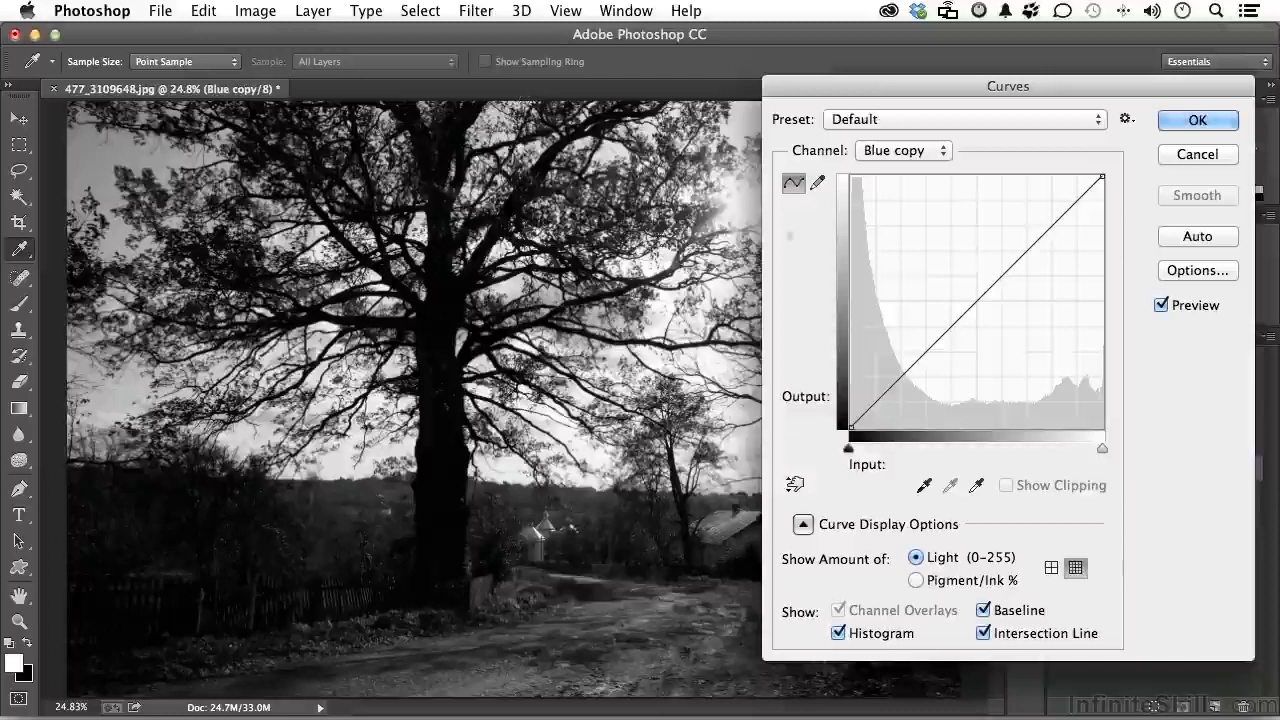
left_click(976, 301)
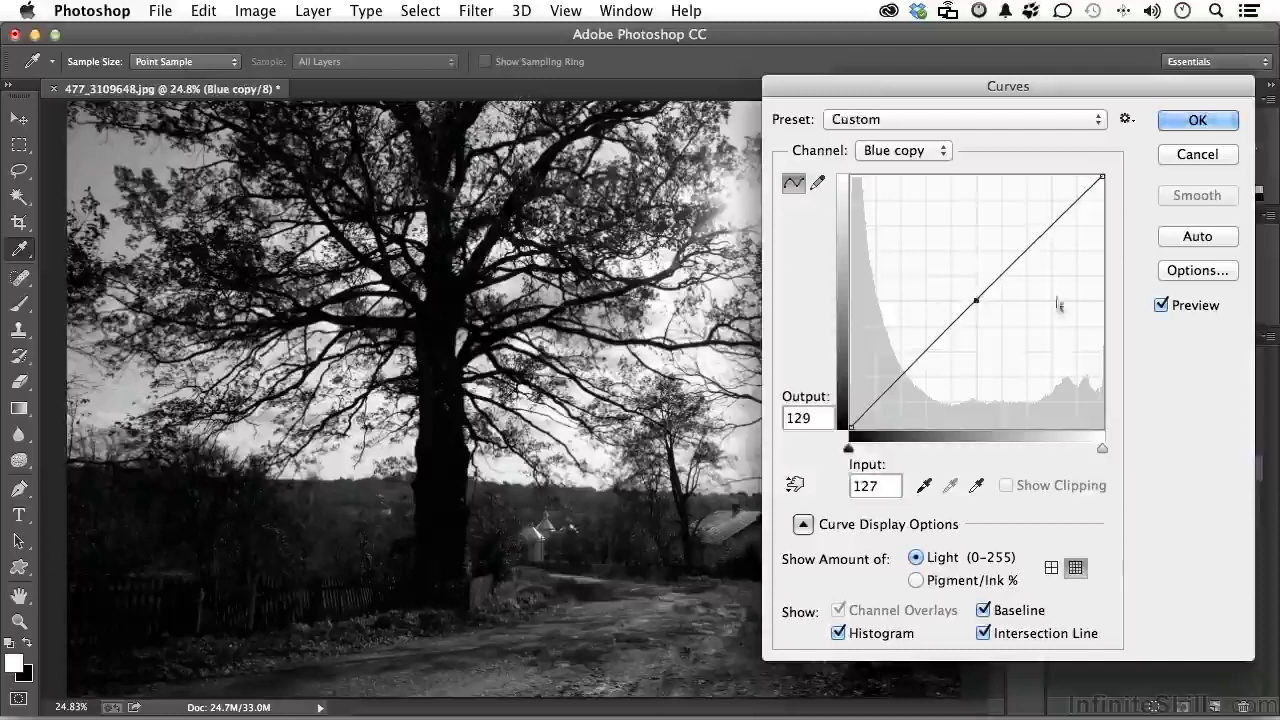
left_click_drag(1036, 244, 1030, 214)
left_click_drag(911, 377, 918, 391)
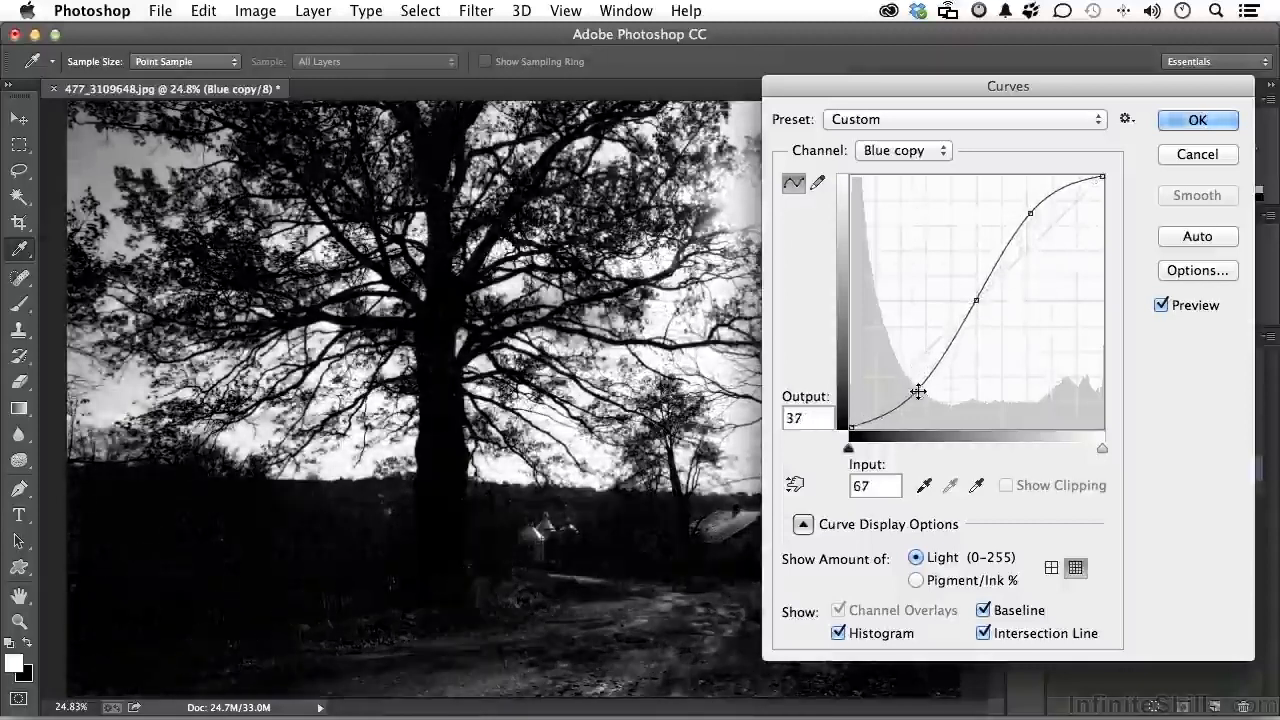
left_click(1166, 121)
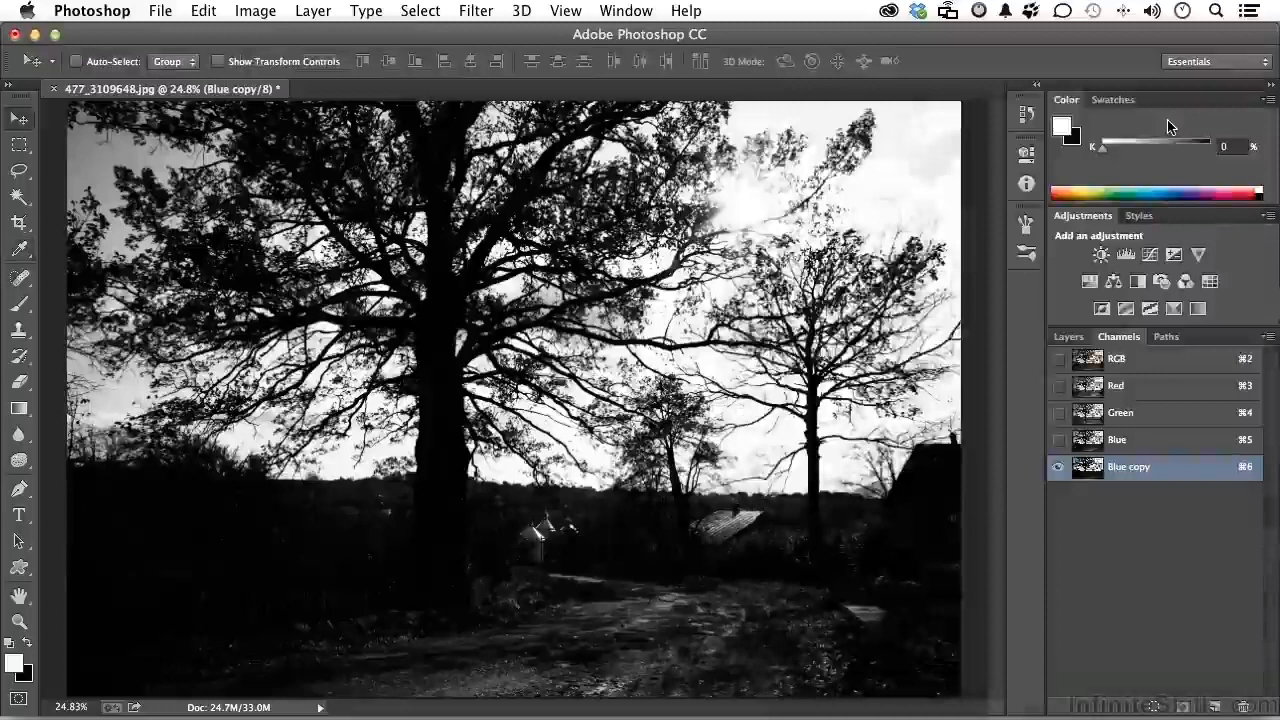
Step: Load the Blue copy channel as a selection, copy the selected sky from the Background to a new layer, and check it without the Background
left_click(1090, 468, "super")
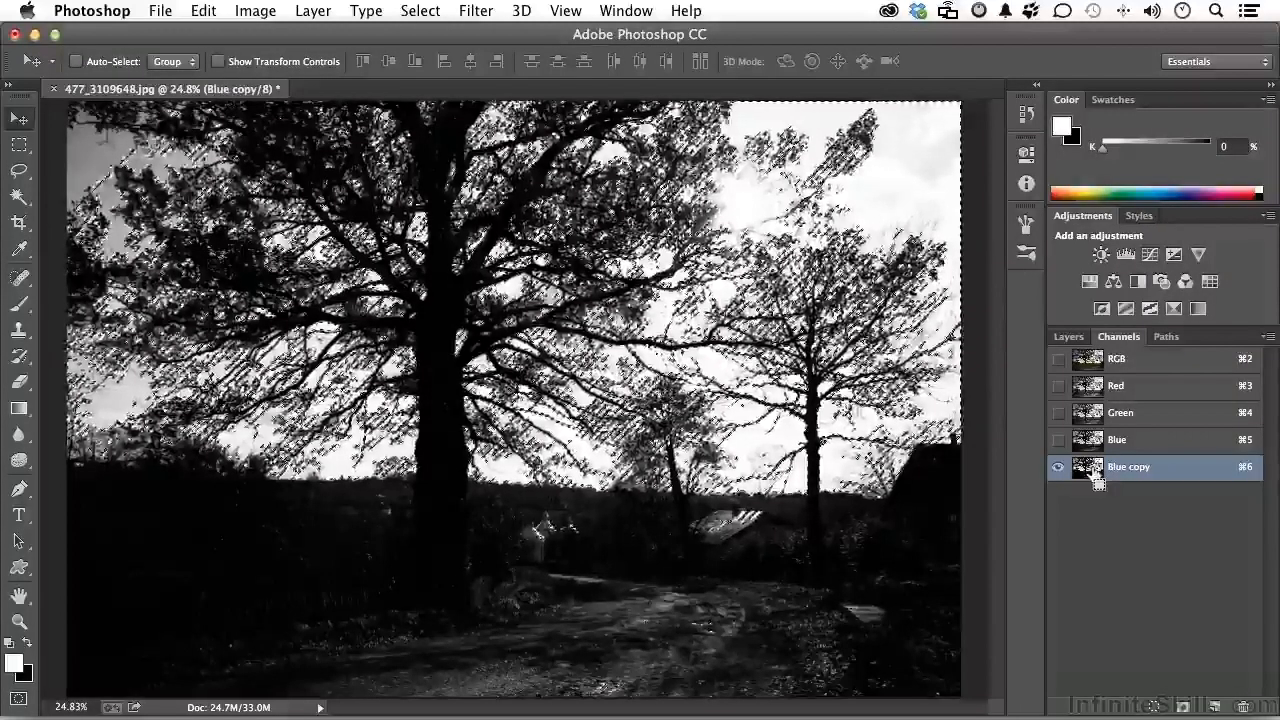
left_click(1120, 360)
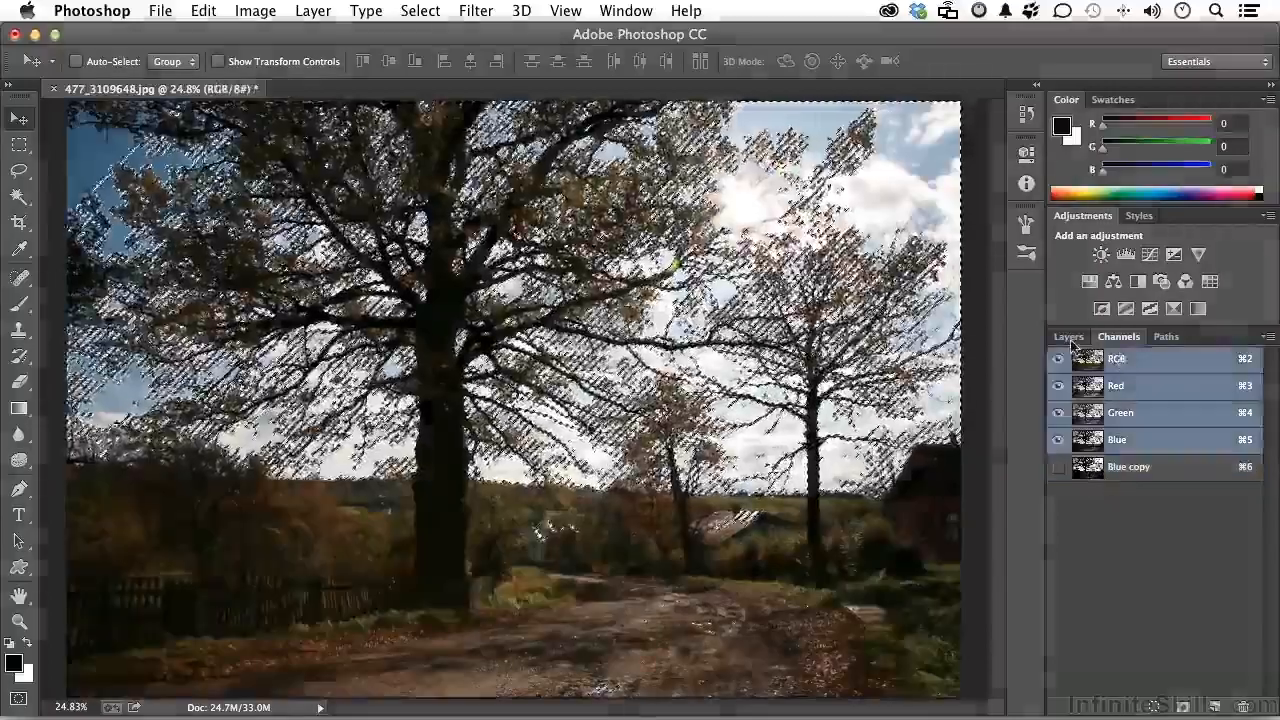
left_click(1069, 338)
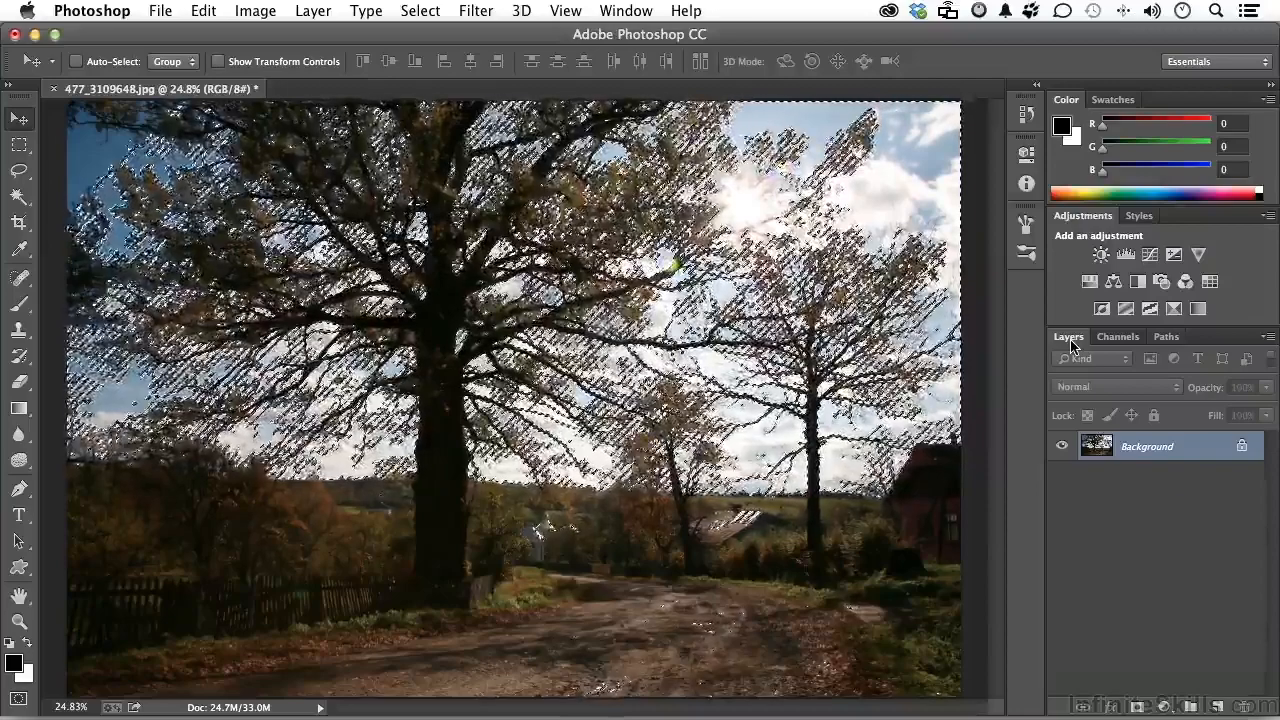
key("super+j")
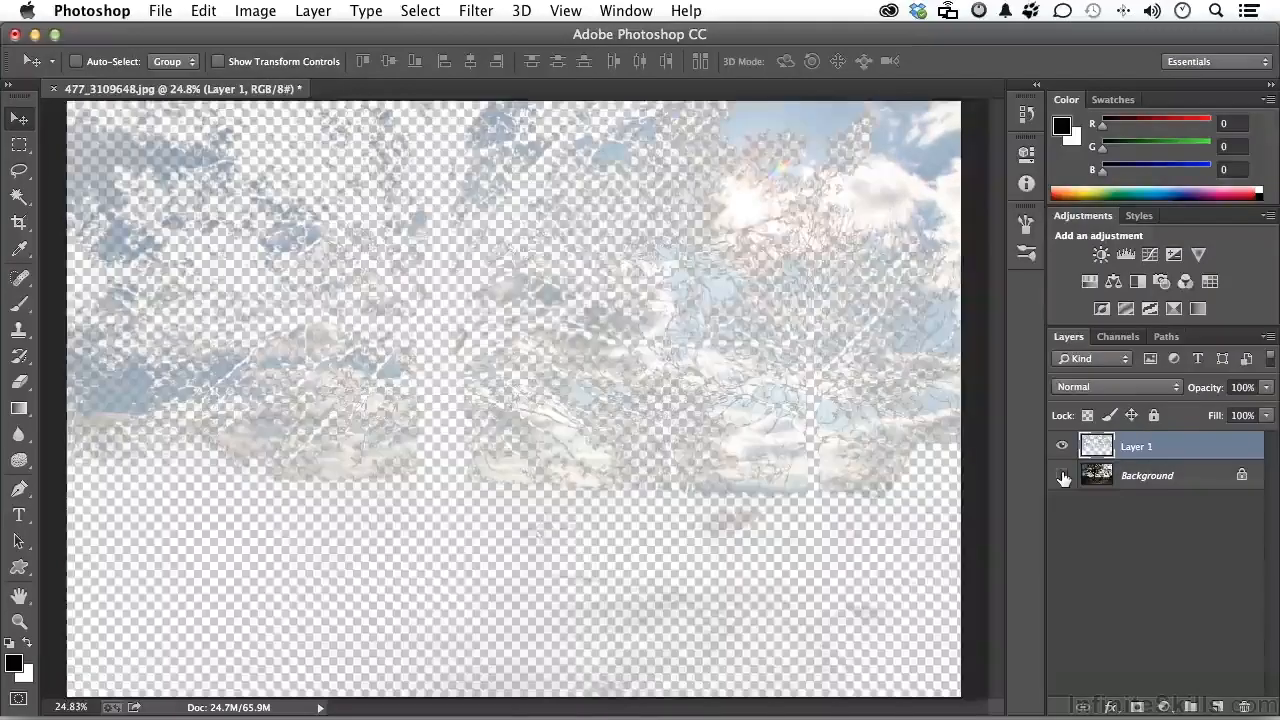
left_click(1062, 476)
left_click(1062, 476)
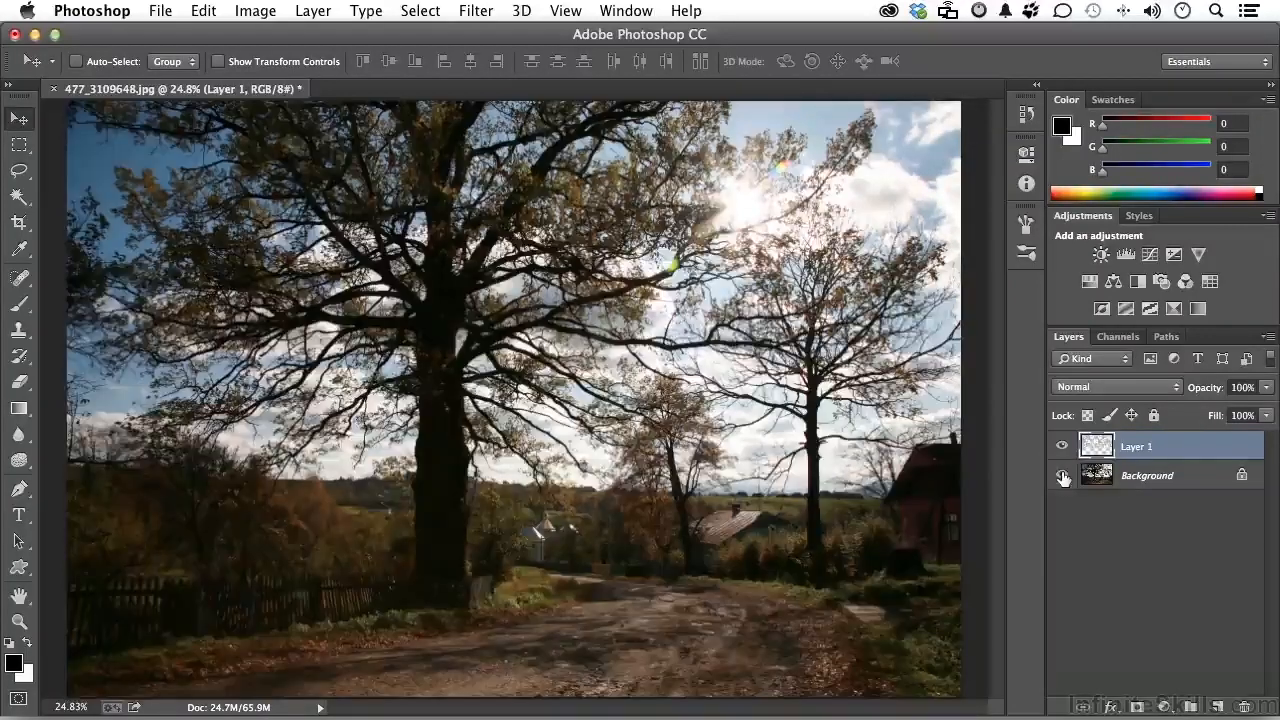
Step: Load the Blue copy selection again, invert it, and copy the selected dark areas of the Background to a new layer
left_click(1134, 480)
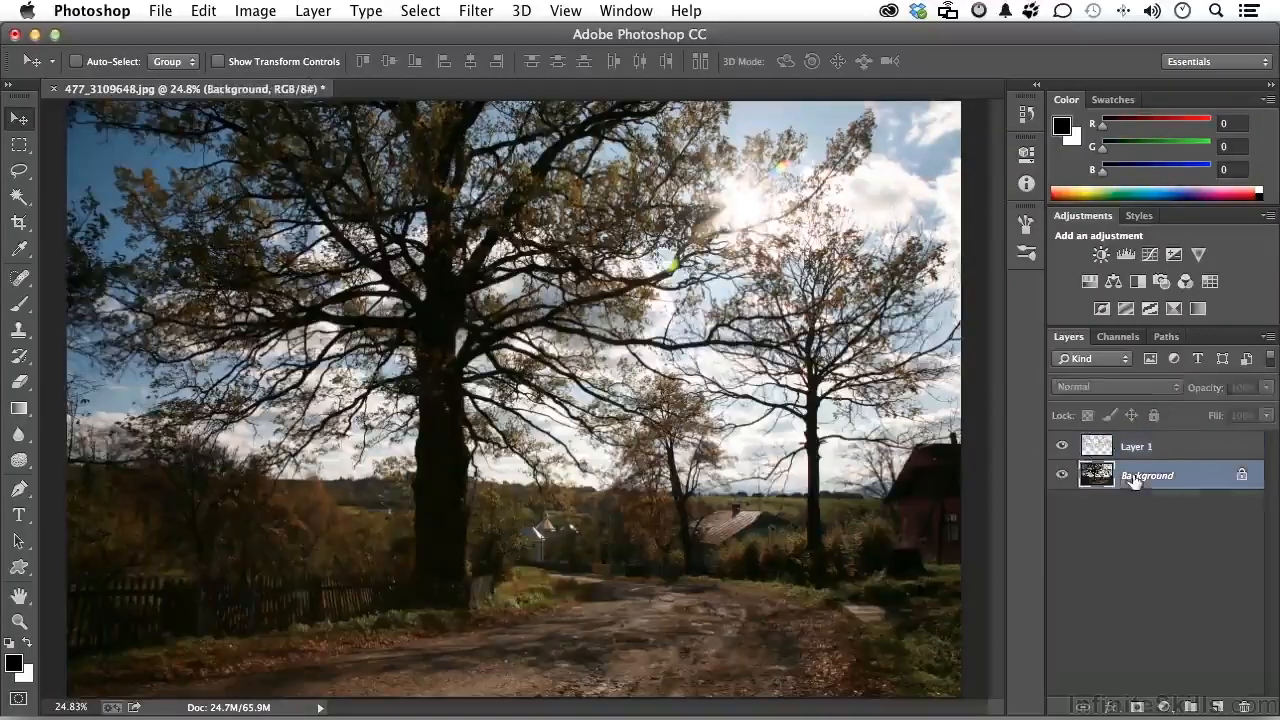
left_click(1118, 340)
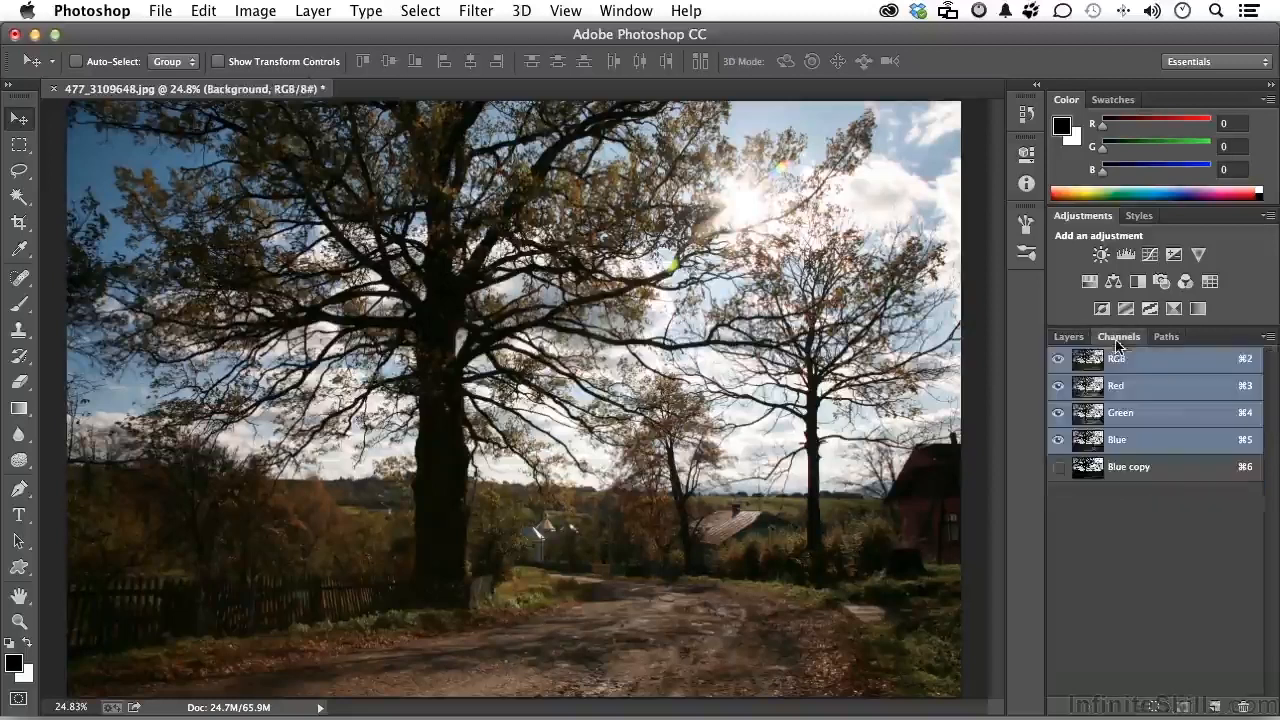
left_click(1093, 472, "super")
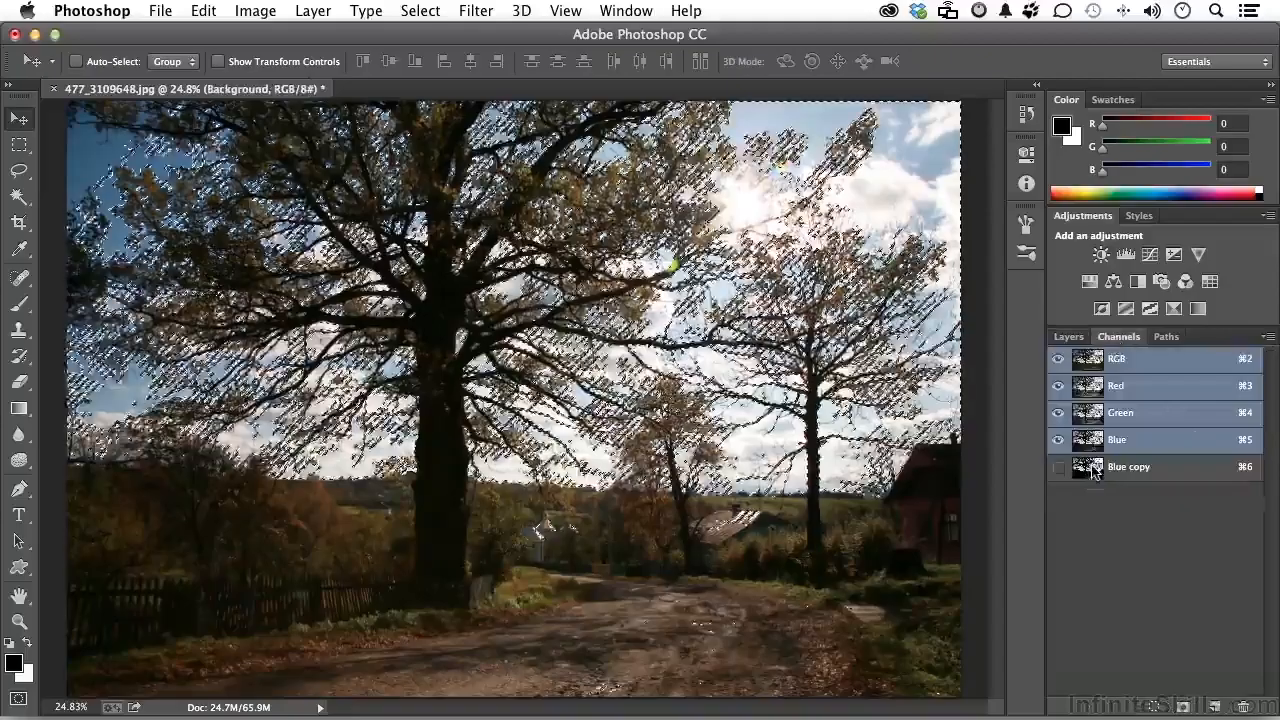
left_click(1068, 337)
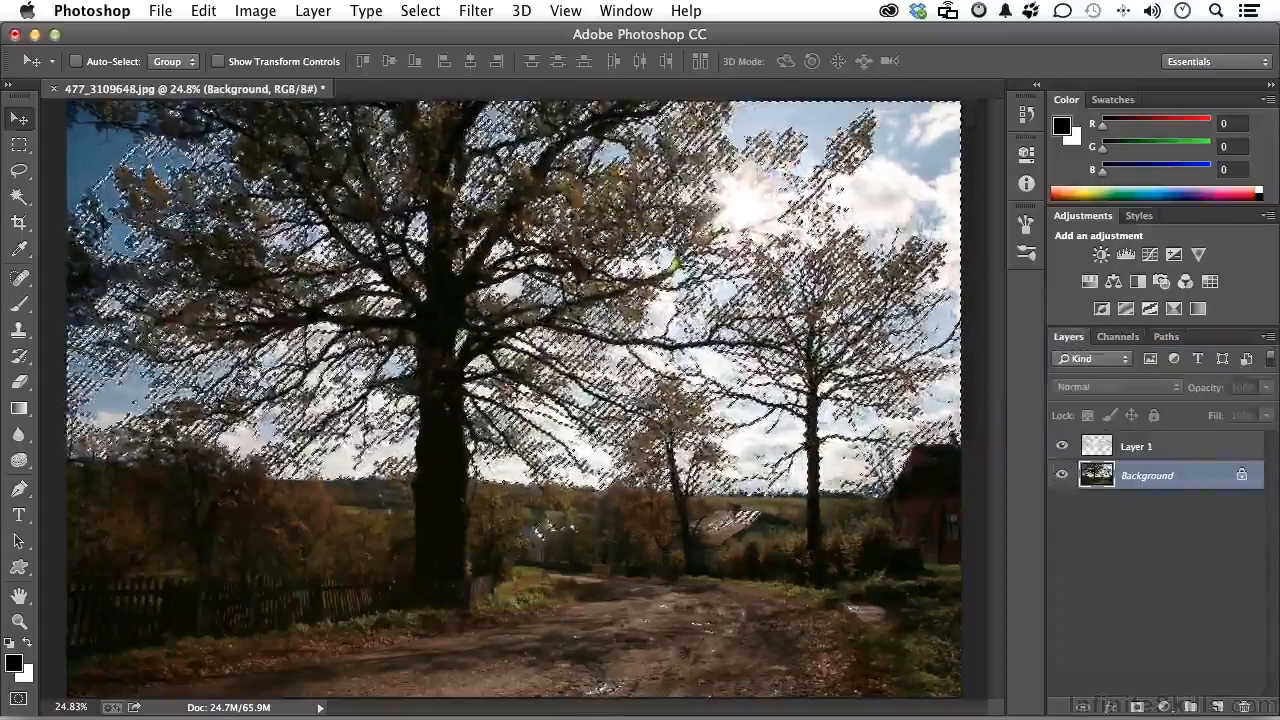
left_click(420, 11)
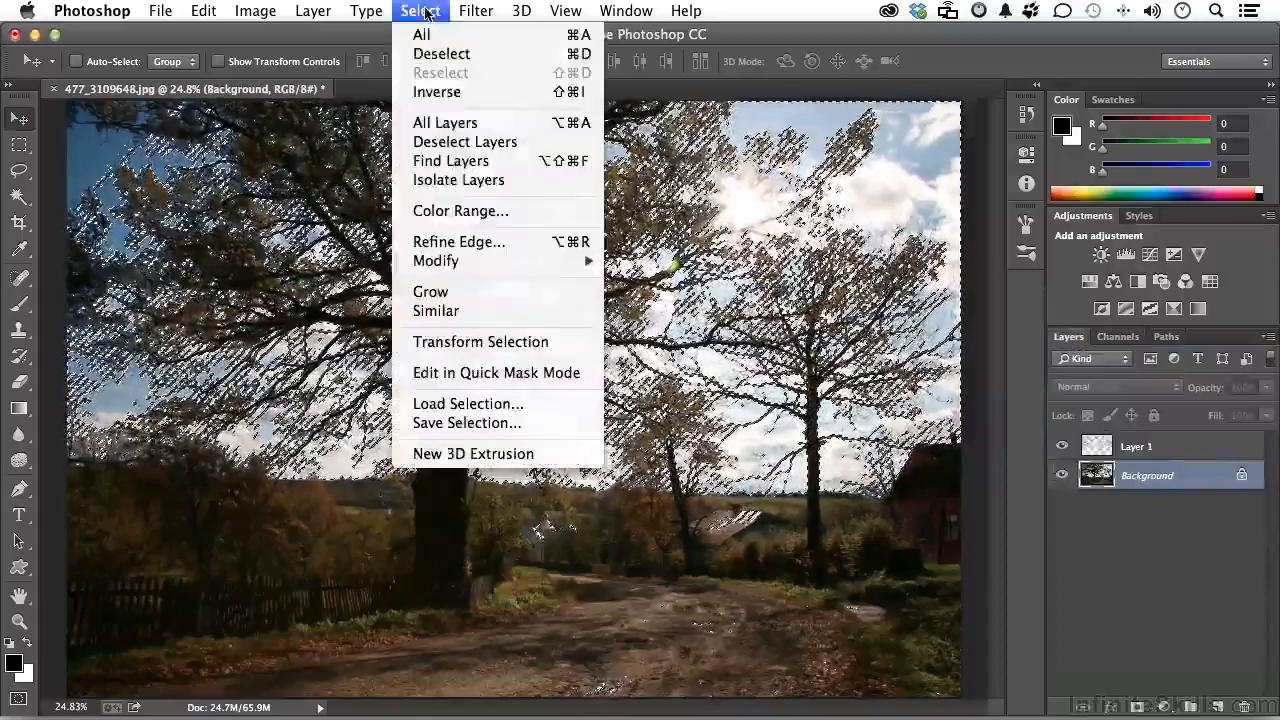
left_click(437, 91)
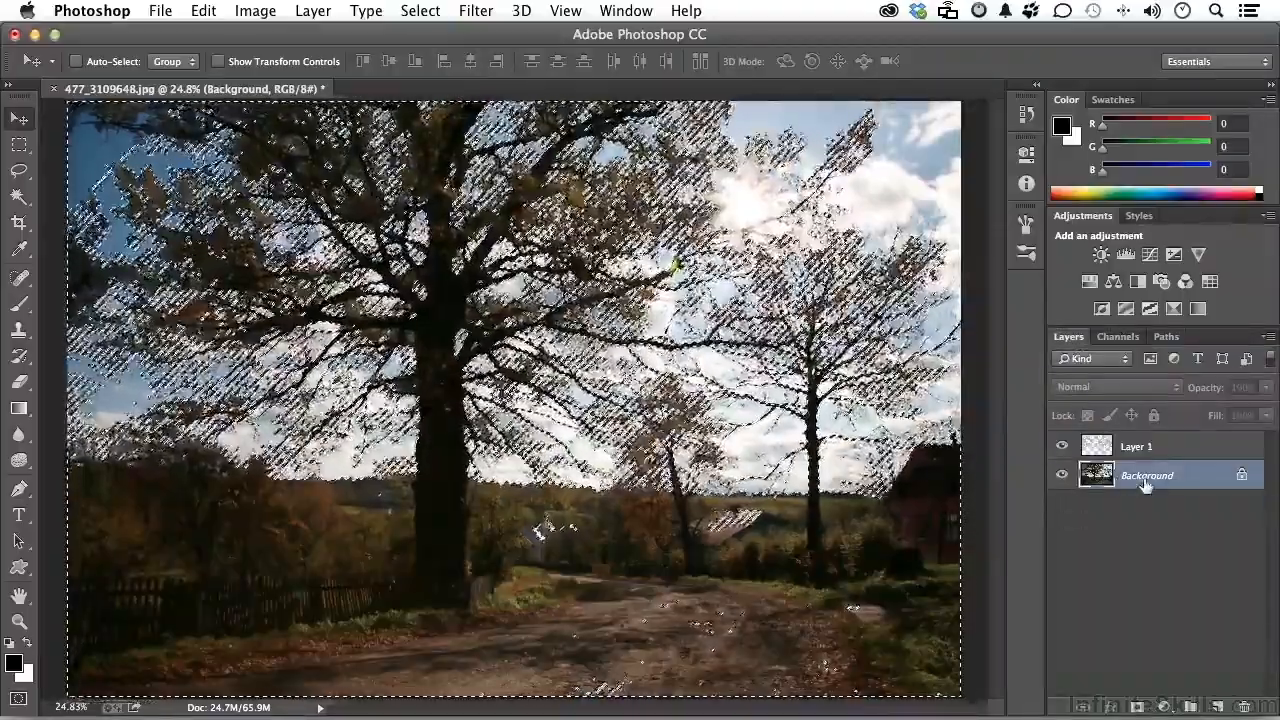
key("super+j")
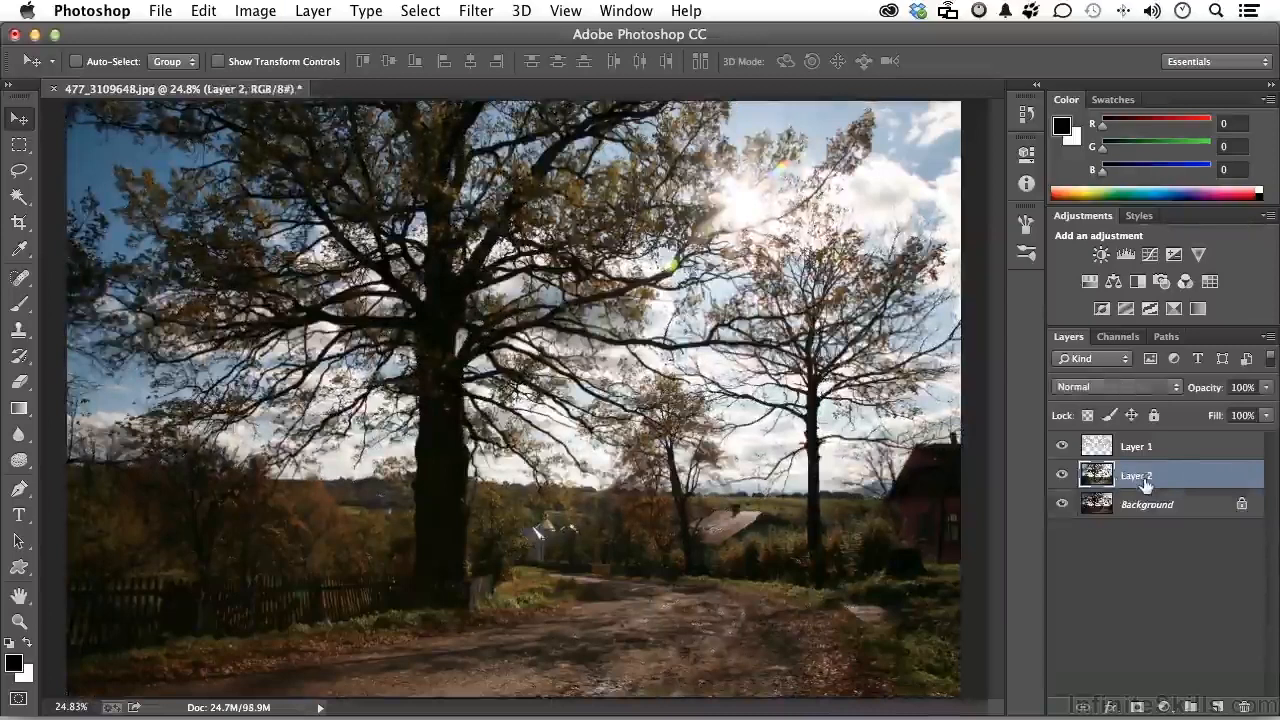
Step: Move Layer 2 above Layer 1 and check it in isolation by temporarily hiding Layer 1 and the Background
left_click_drag(1145, 482, 1143, 449)
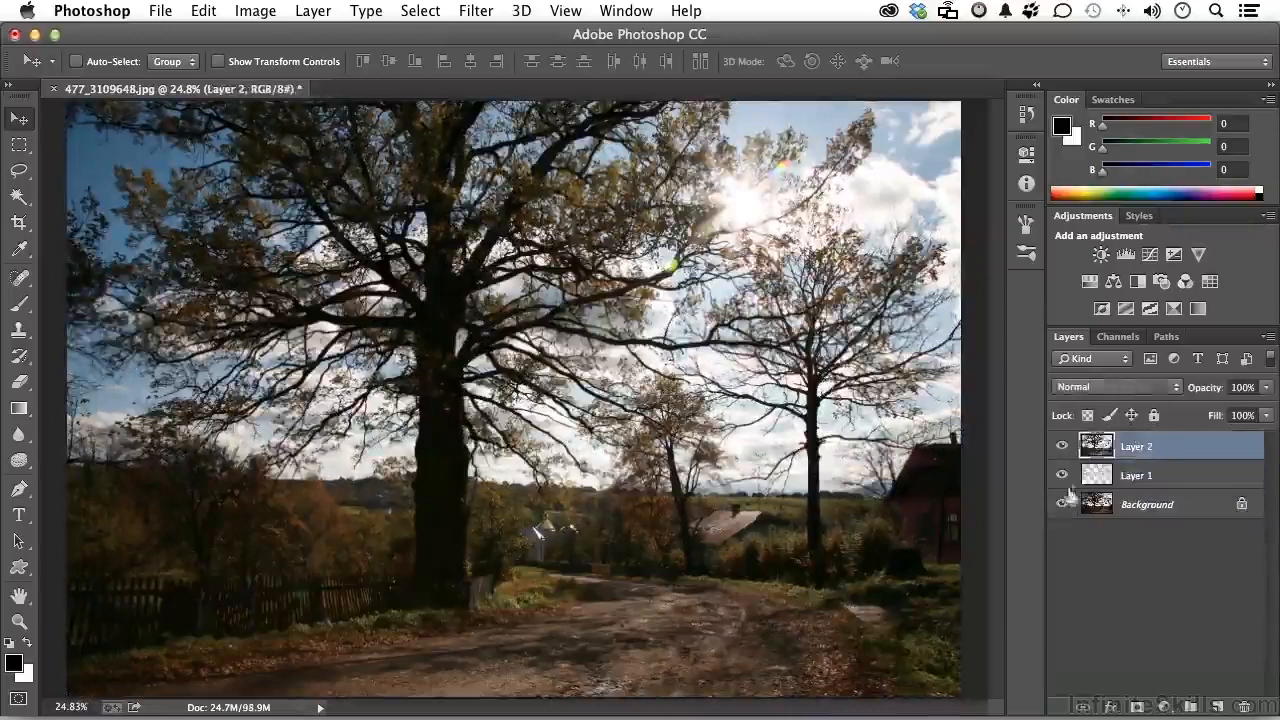
left_click(1062, 475)
left_click(1062, 504)
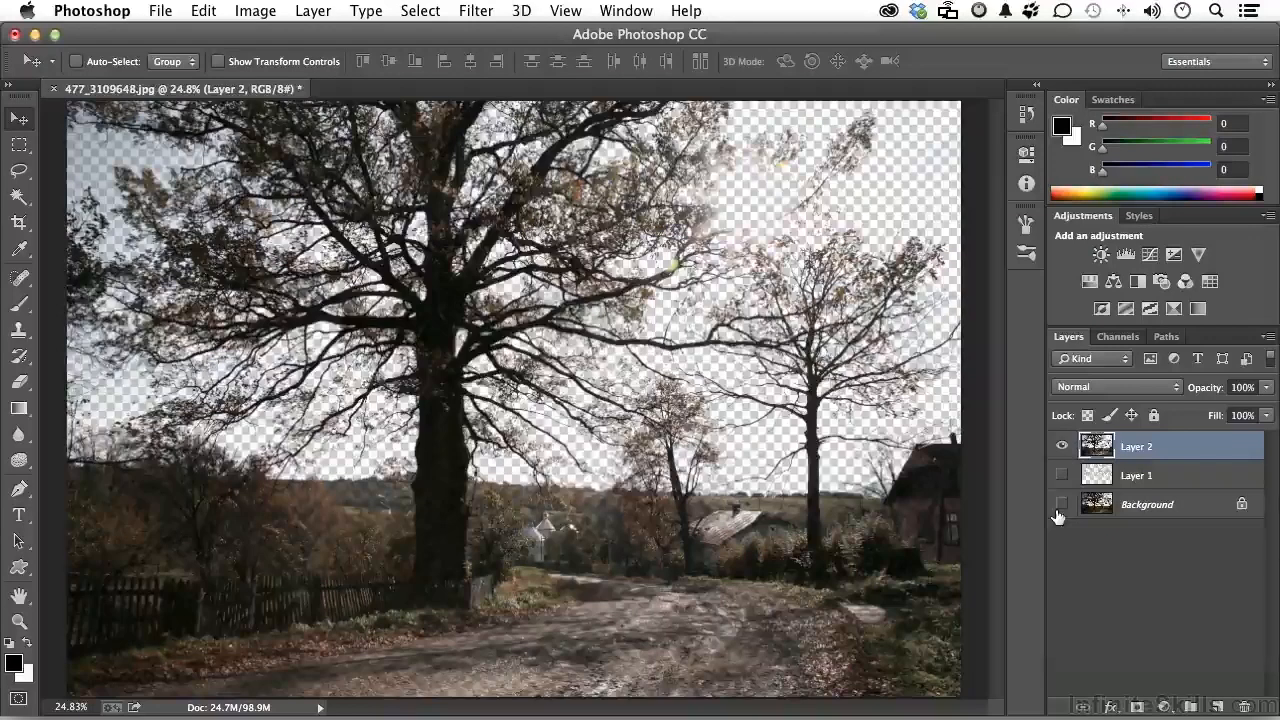
left_click(1062, 475)
left_click(1062, 504)
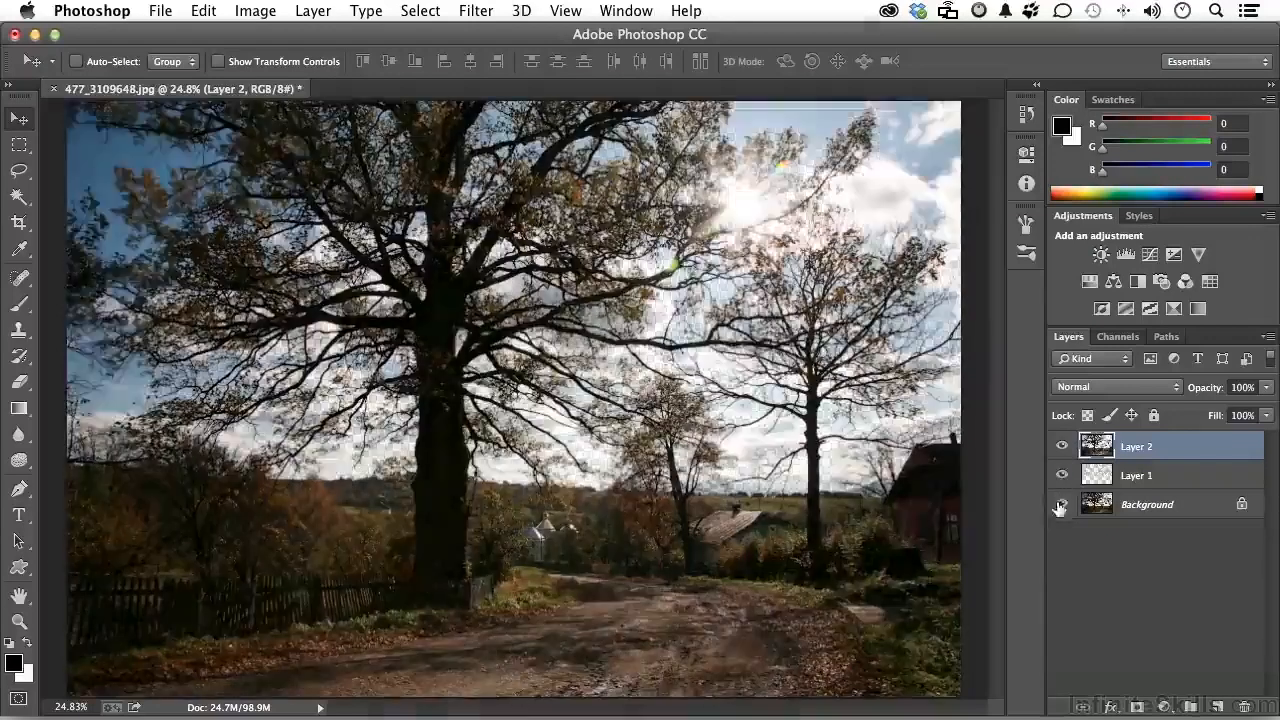
Step: Set the blend mode of Layer 1, the sky layer, to Multiply
left_click(1133, 477)
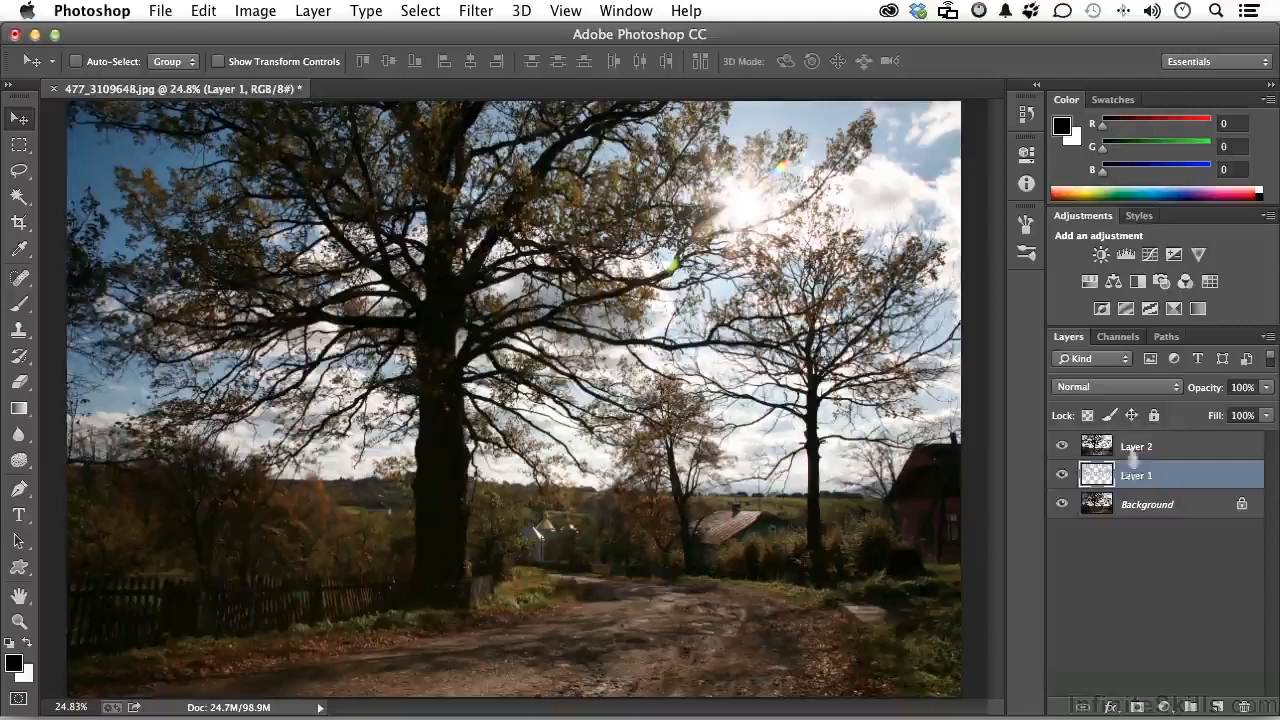
left_click(1115, 394)
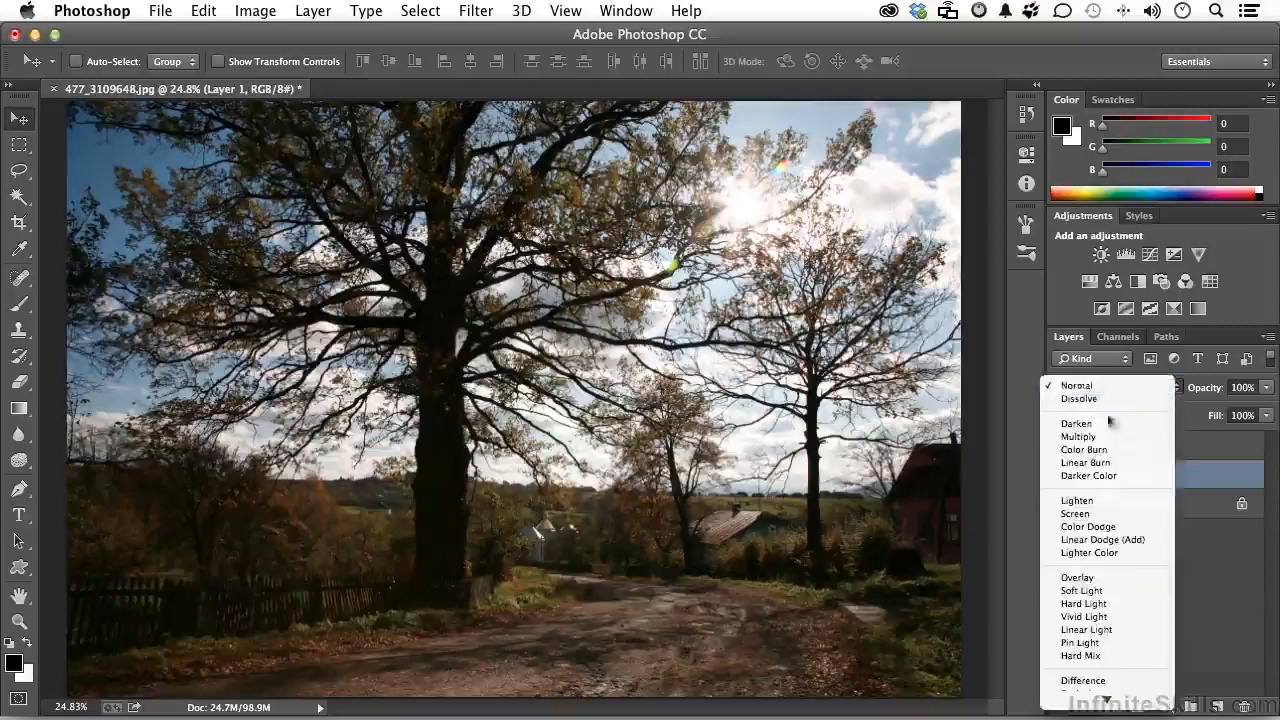
left_click(1105, 438)
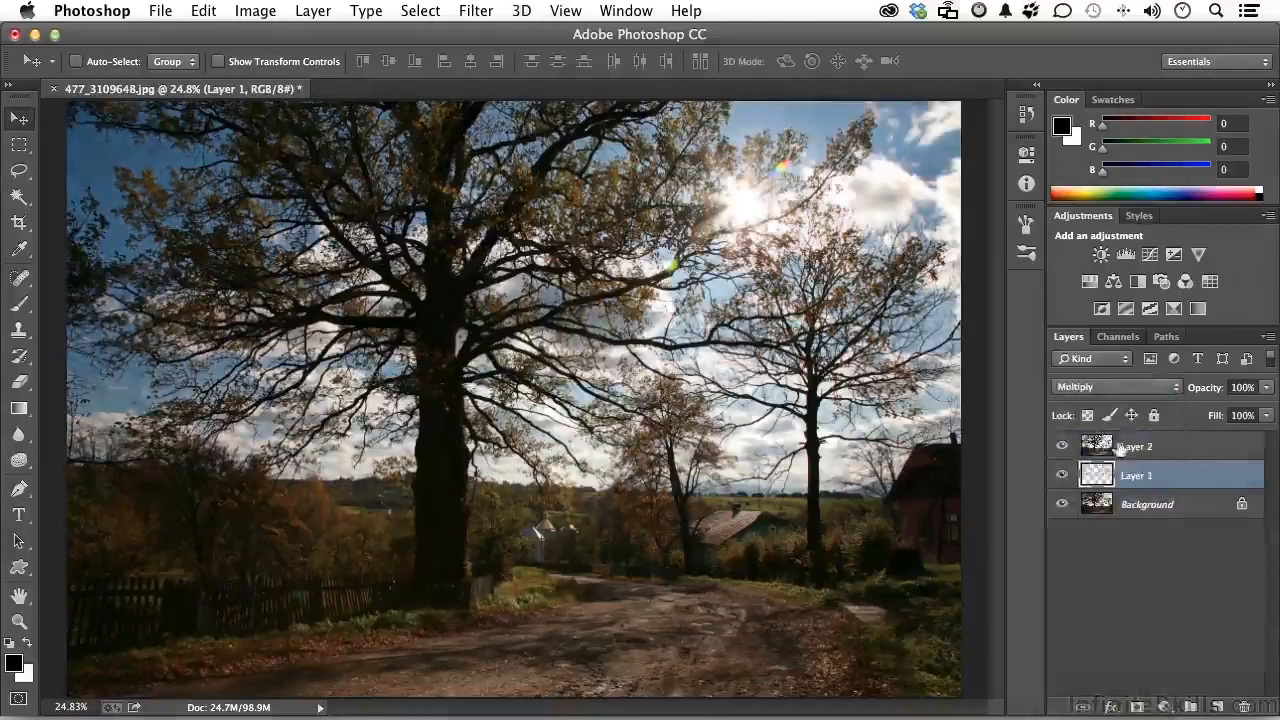
Step: Set Layer 2 to Screen blend mode at 87% opacity, and compare the result with the original Background
left_click(1115, 446)
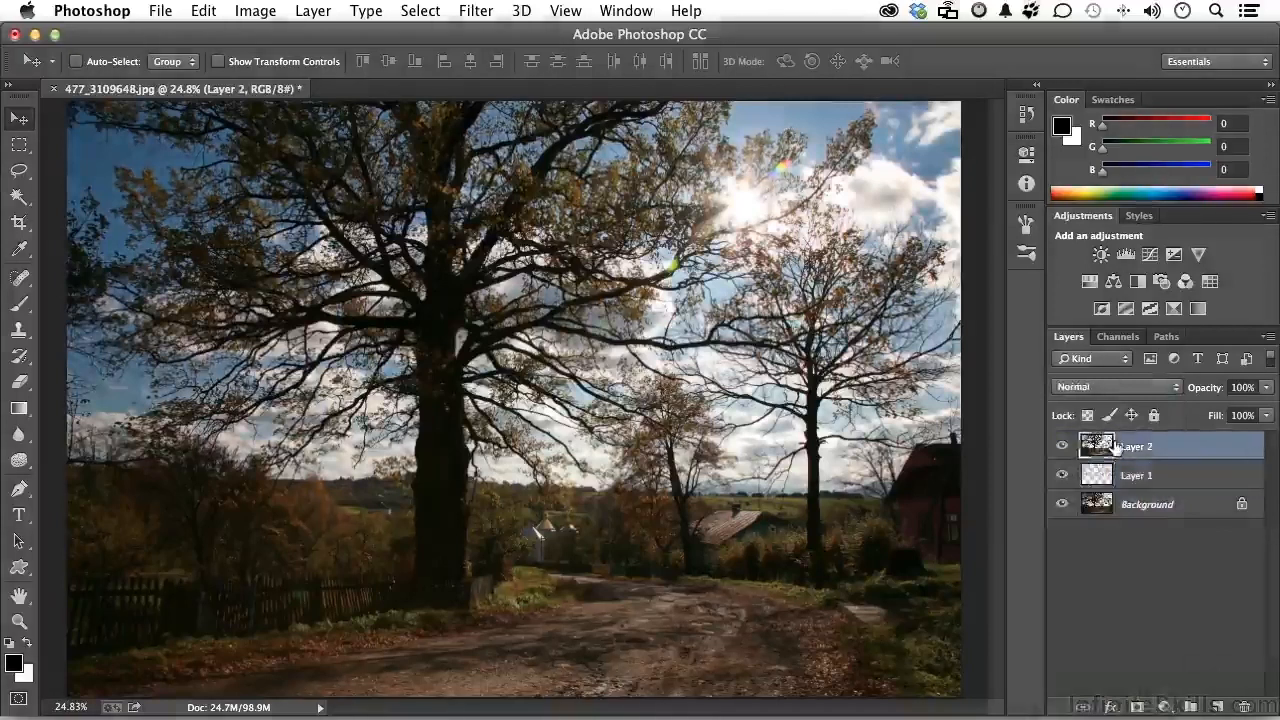
left_click(1110, 388)
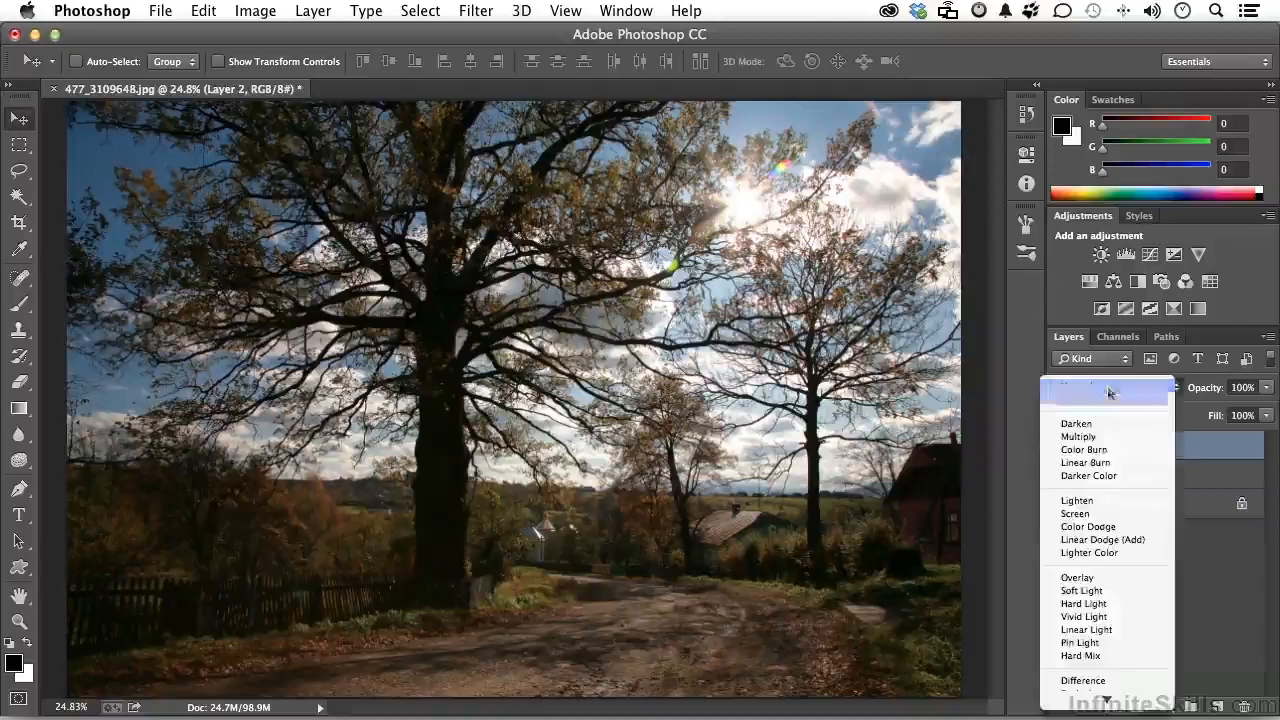
left_click(1113, 514)
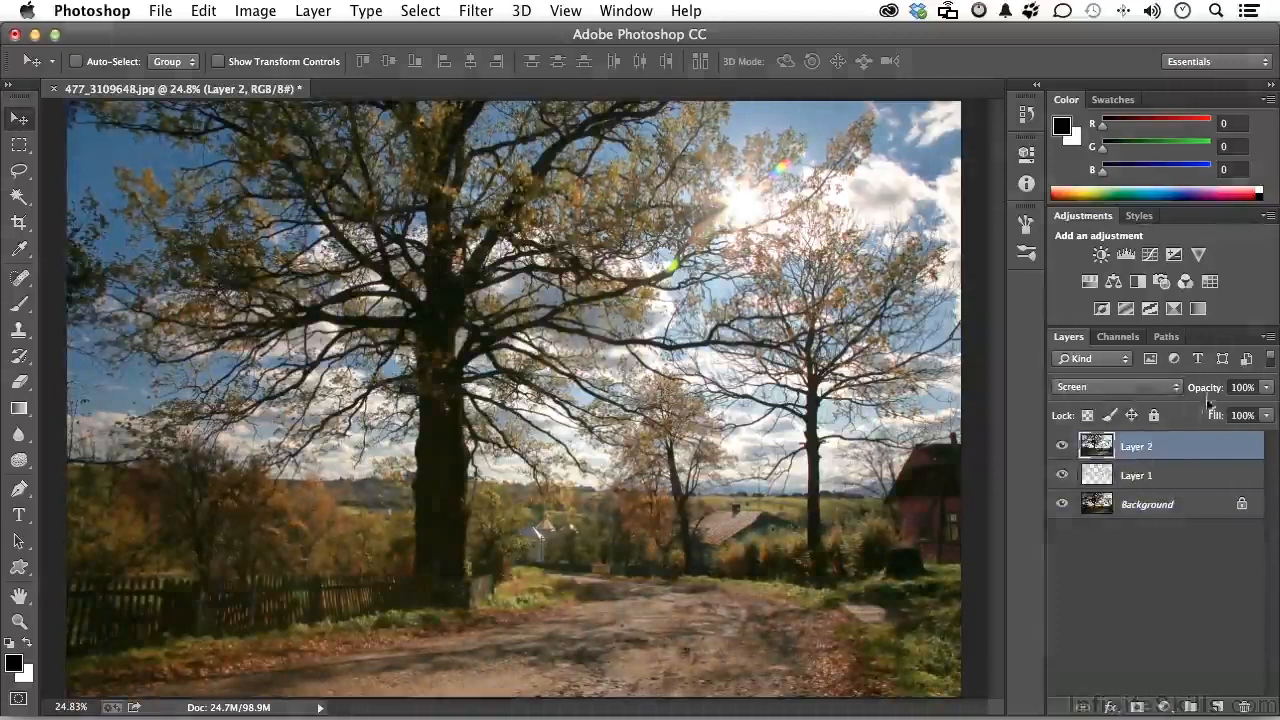
left_click_drag(1207, 390, 1195, 391)
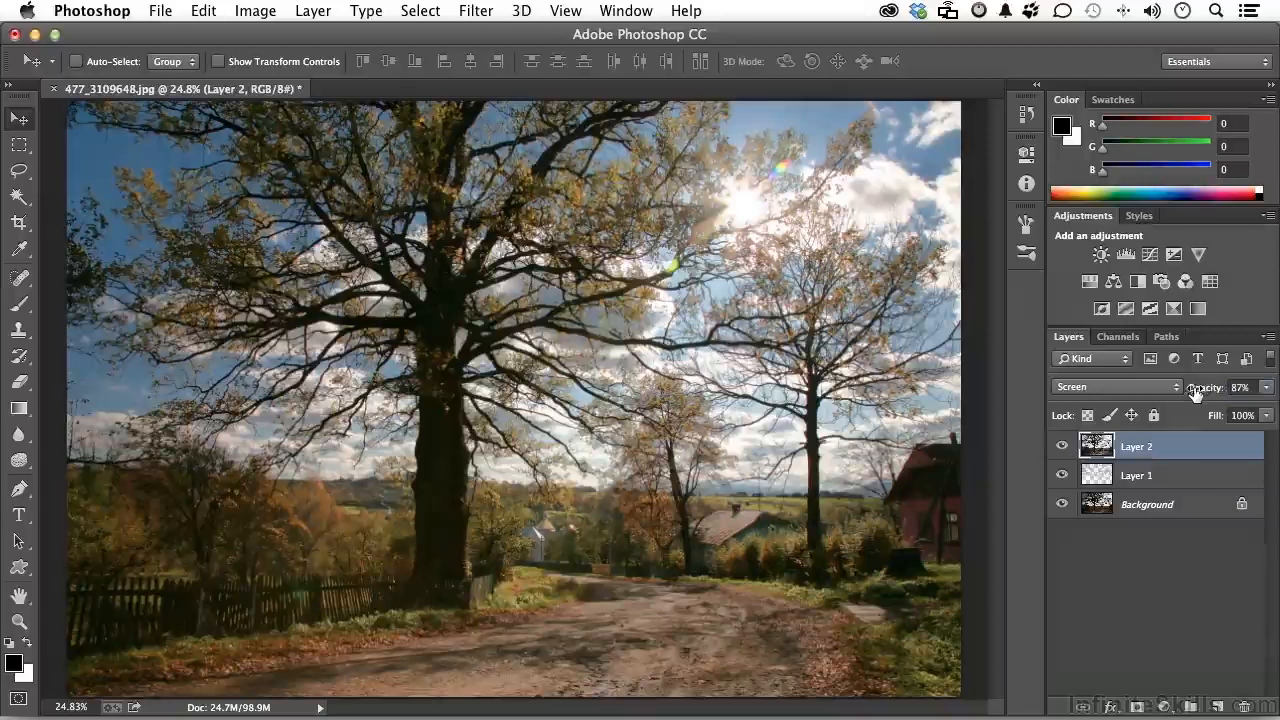
left_click(1062, 508, "alt")
left_click(1062, 508, "alt")
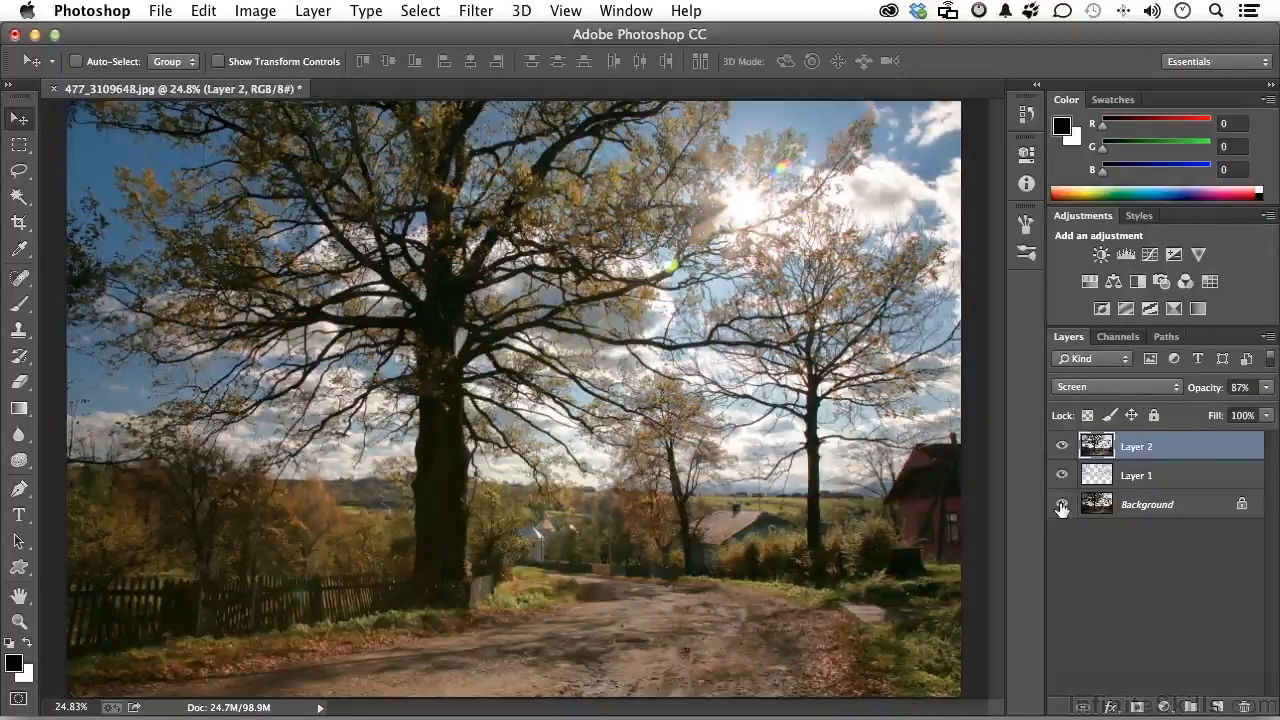